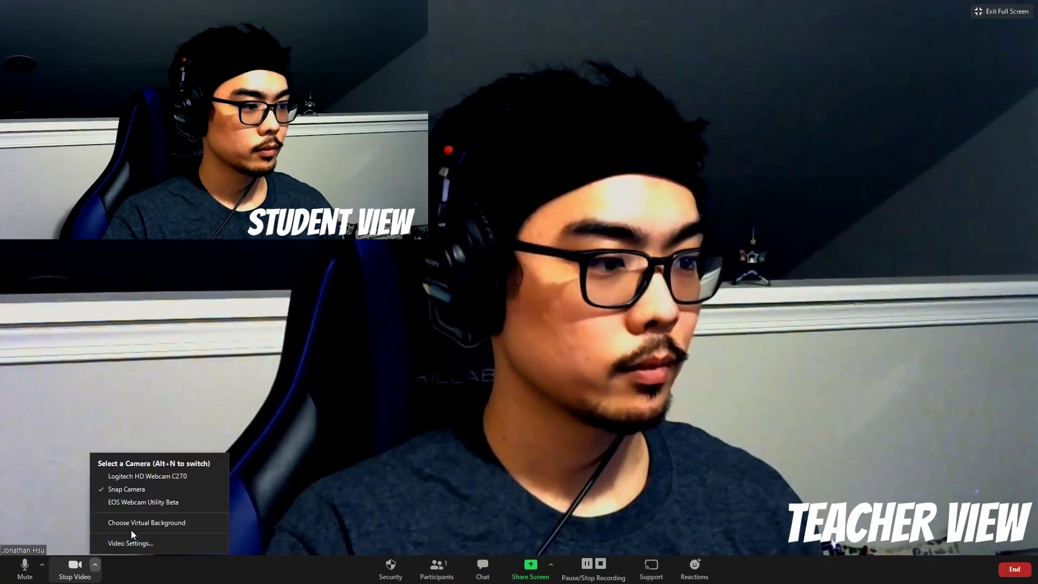
Step: Open Zoom's Video Settings and turn on 'Mirror my video'
click(130, 542)
click(509, 360)
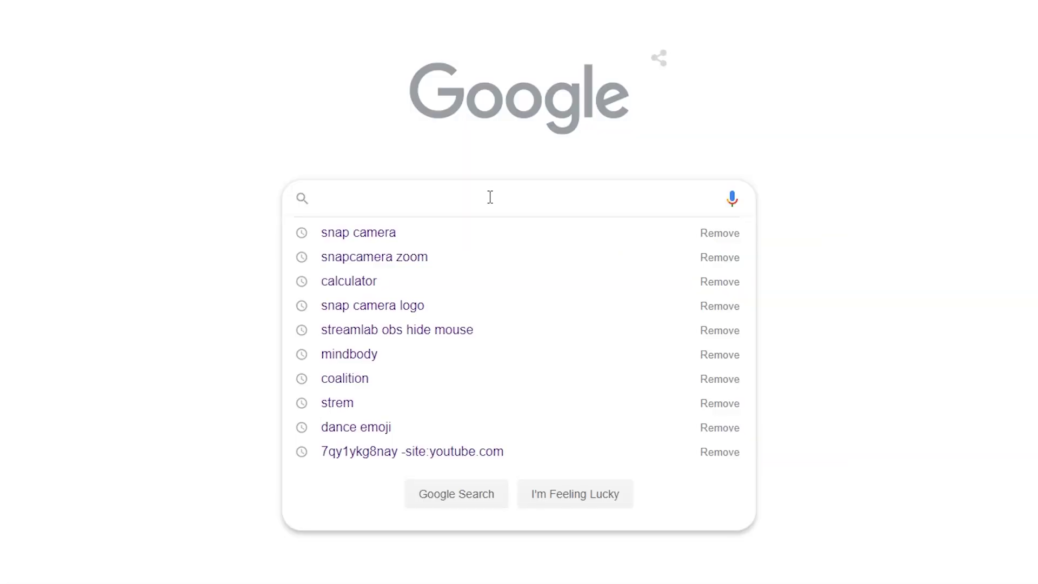
Step: Search for 'snapcamera' and open the official Snap Camera website
text(snapcamera)
key(Return)
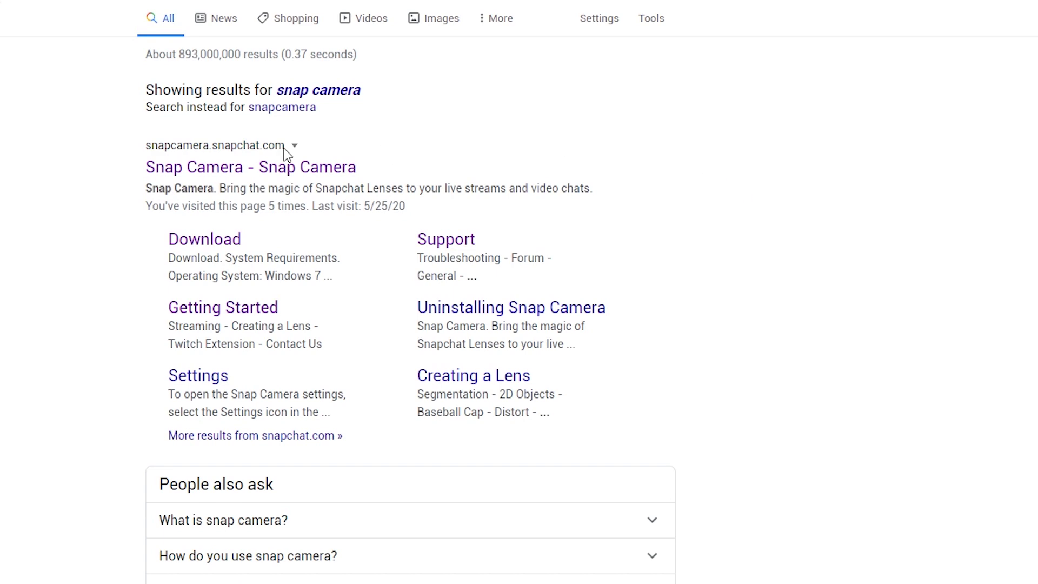
click(249, 169)
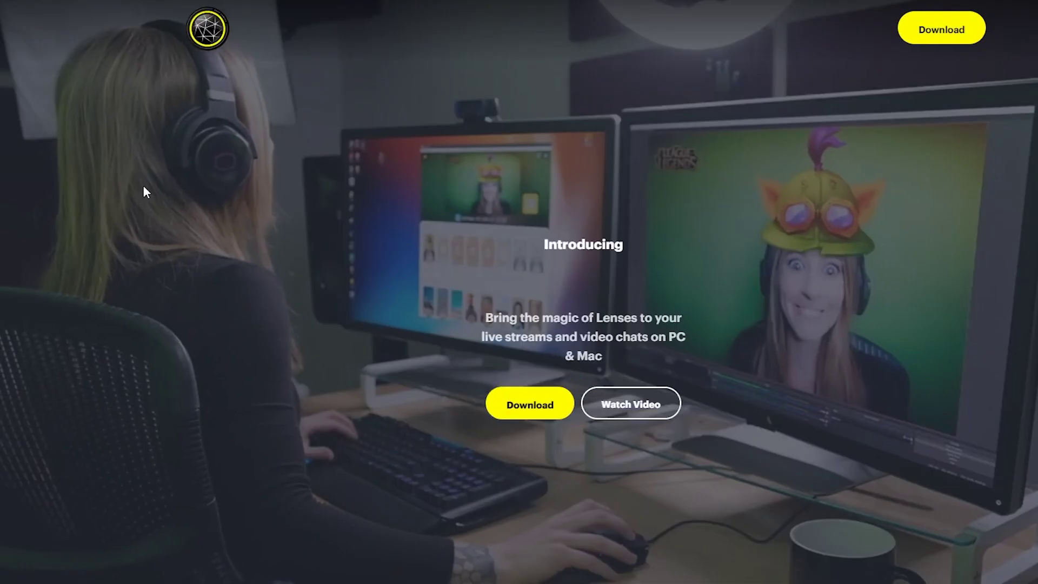
Step: Accept the license agreement, pass reCAPTCHA, and download the Snap Camera installer for PC
click(544, 411)
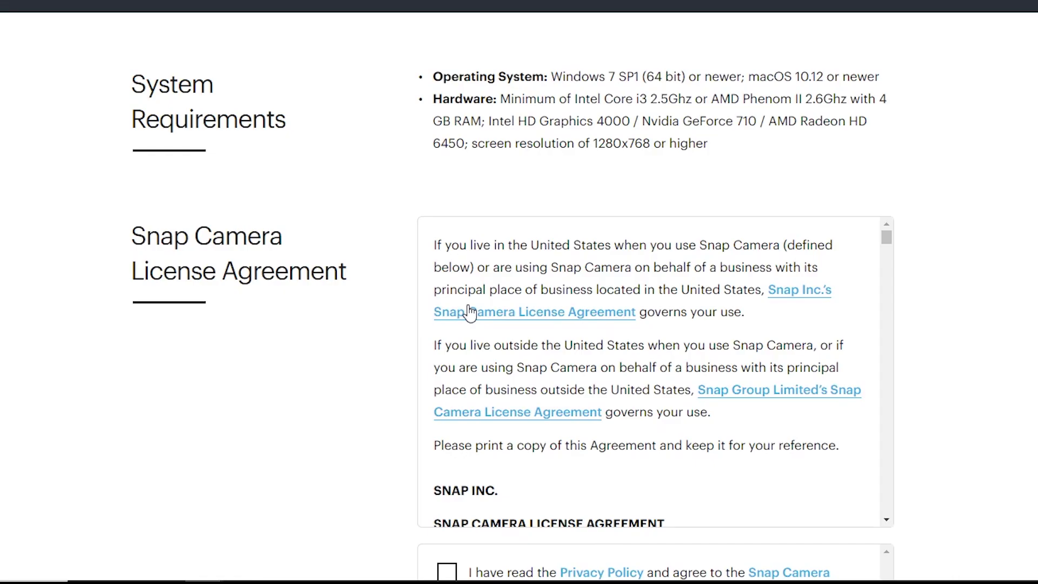
scroll(452, 196, down, 7)
click(447, 184)
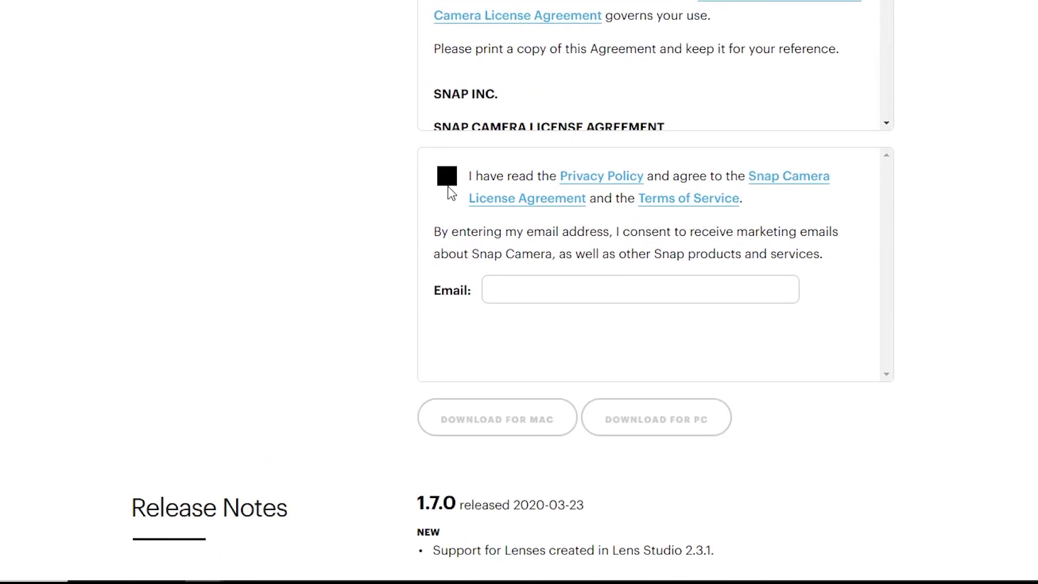
click(454, 343)
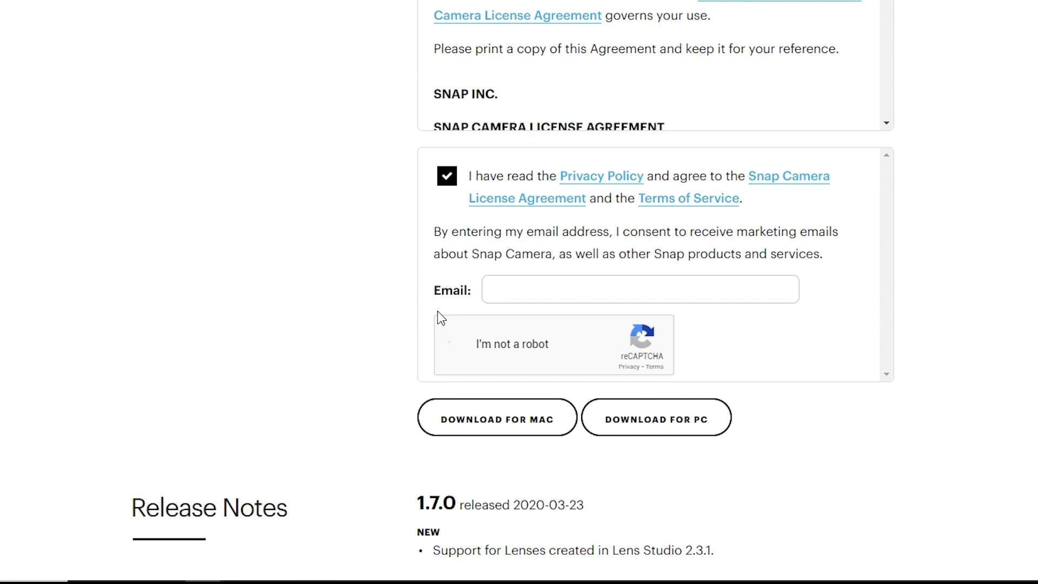
scroll(429, 296, down, 4)
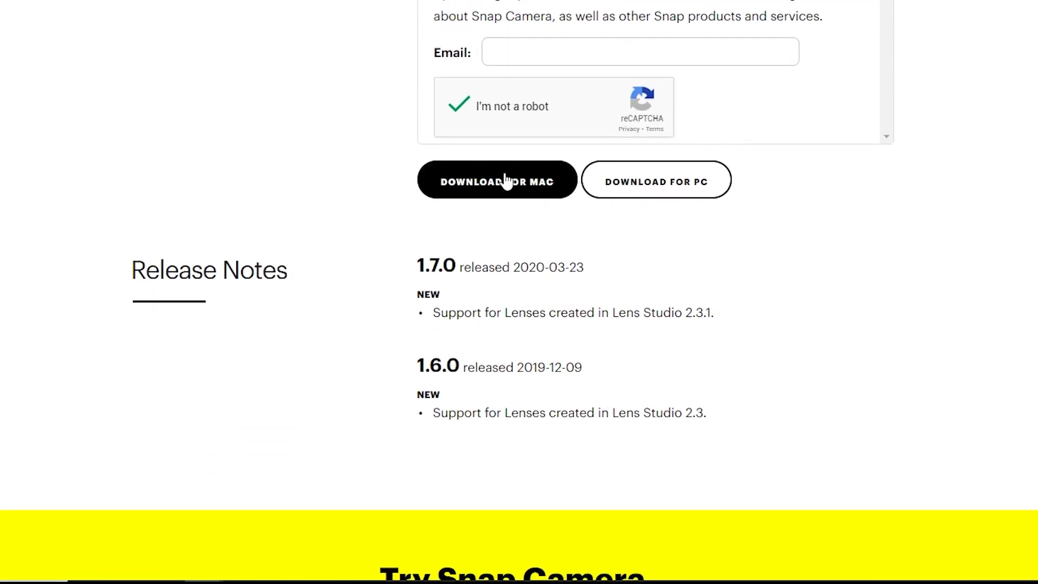
click(652, 185)
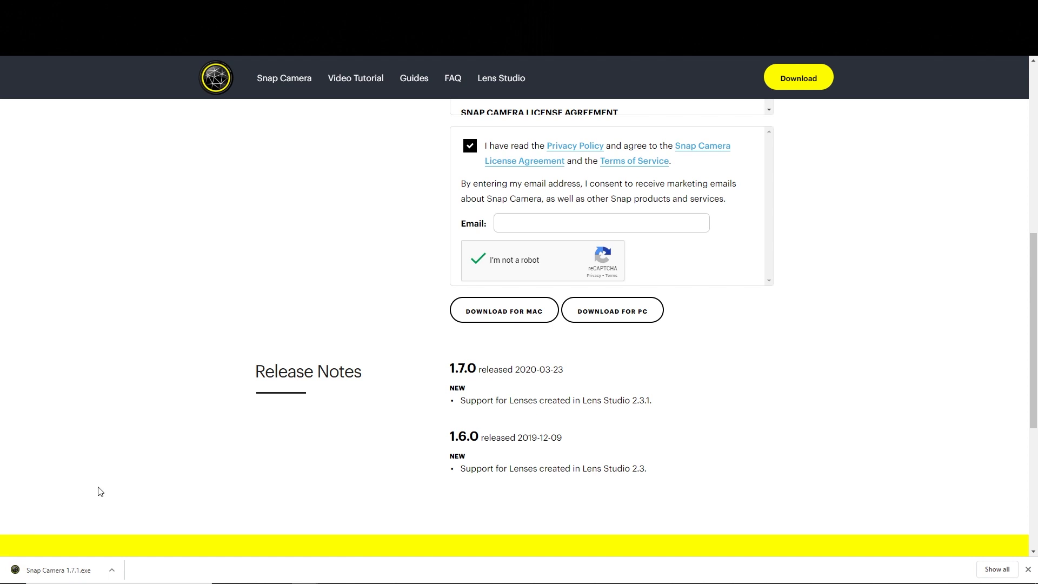
Step: Launch the downloaded Snap Camera 1.7.1.exe and cancel out of its Setup Wizard
click(48, 570)
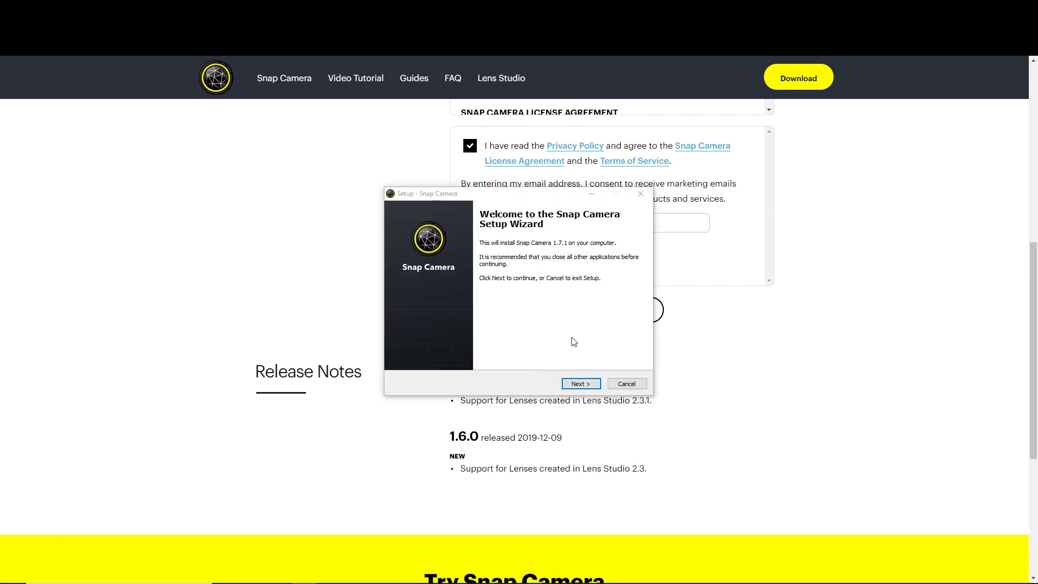
click(631, 386)
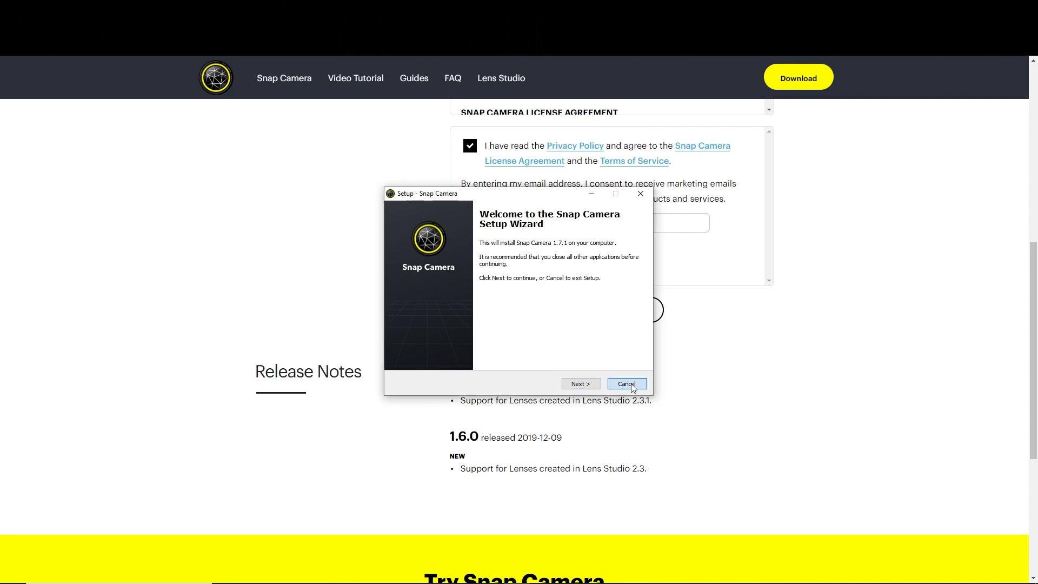
click(631, 386)
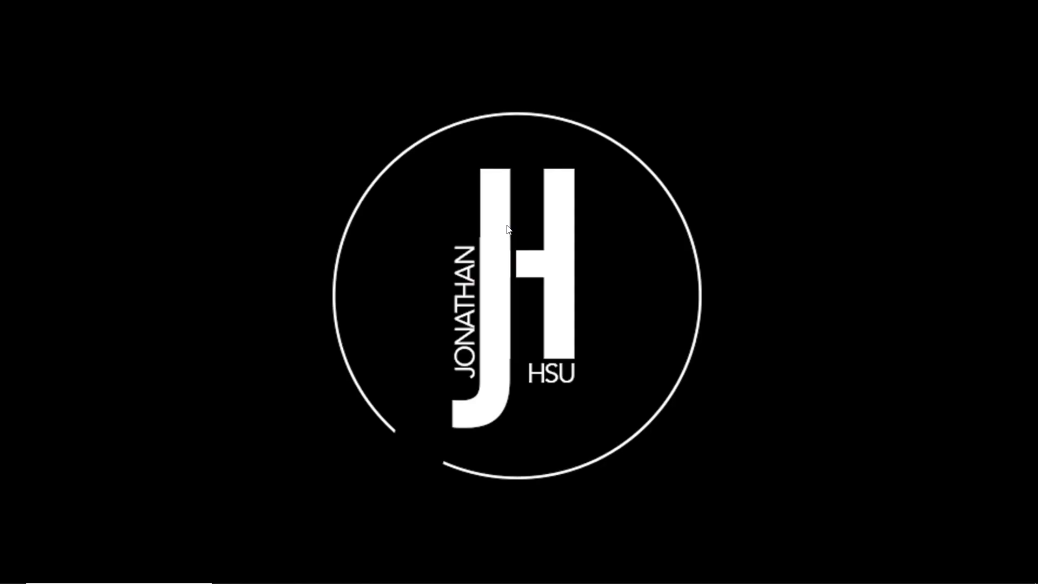
mouse_move(330, 578)
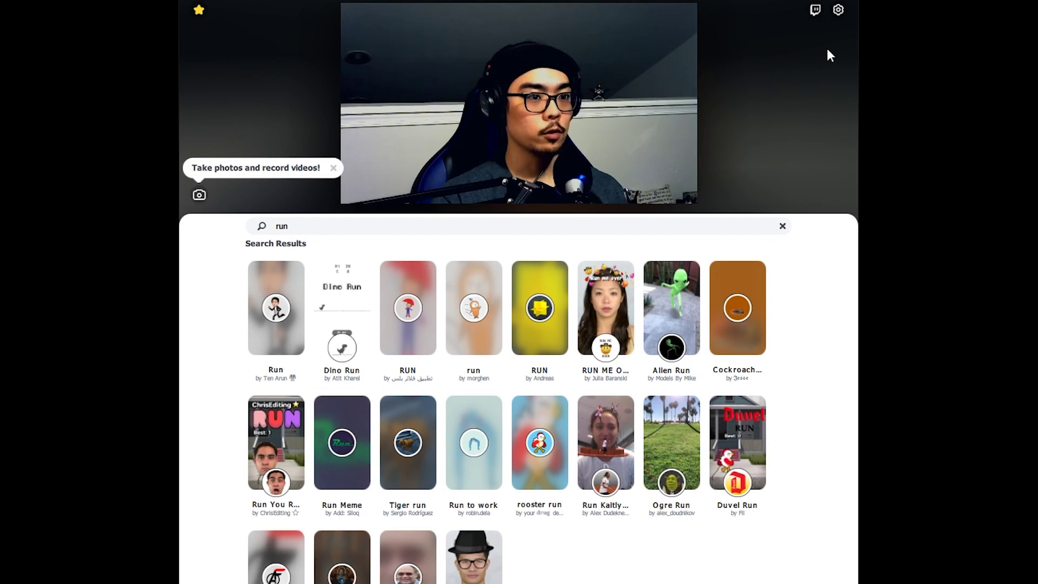
click(838, 10)
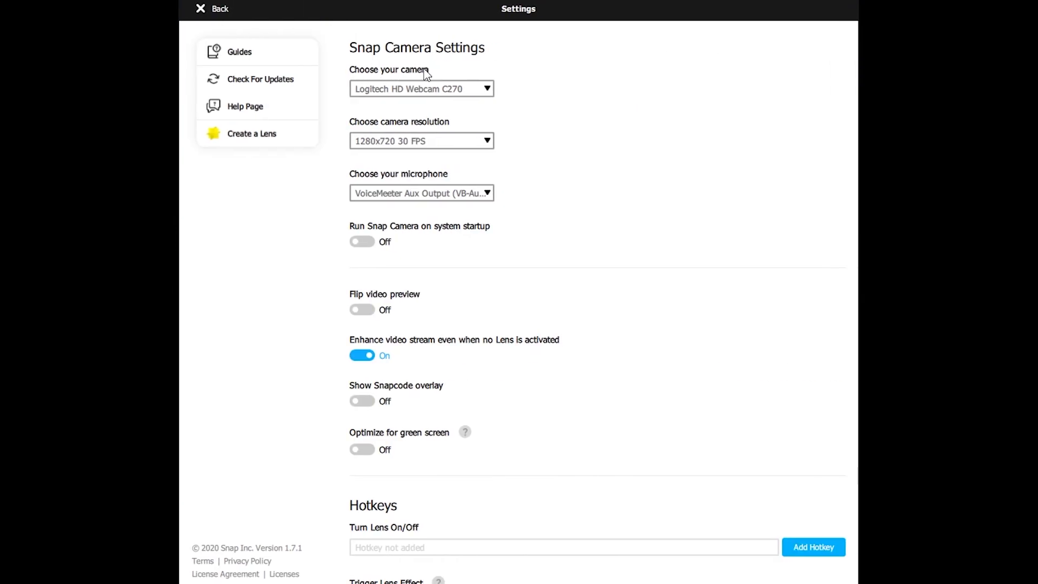
click(426, 90)
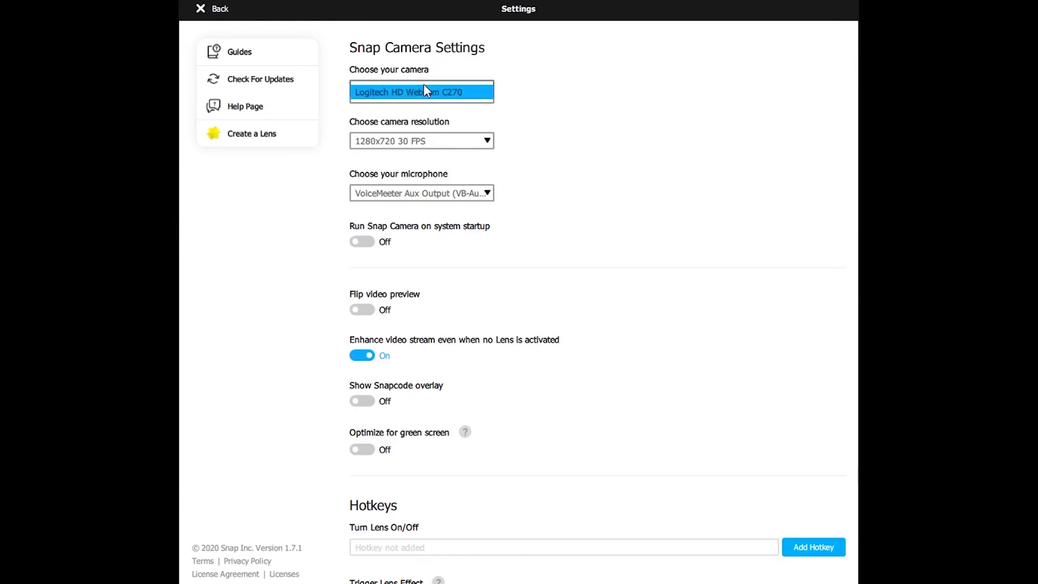
click(459, 71)
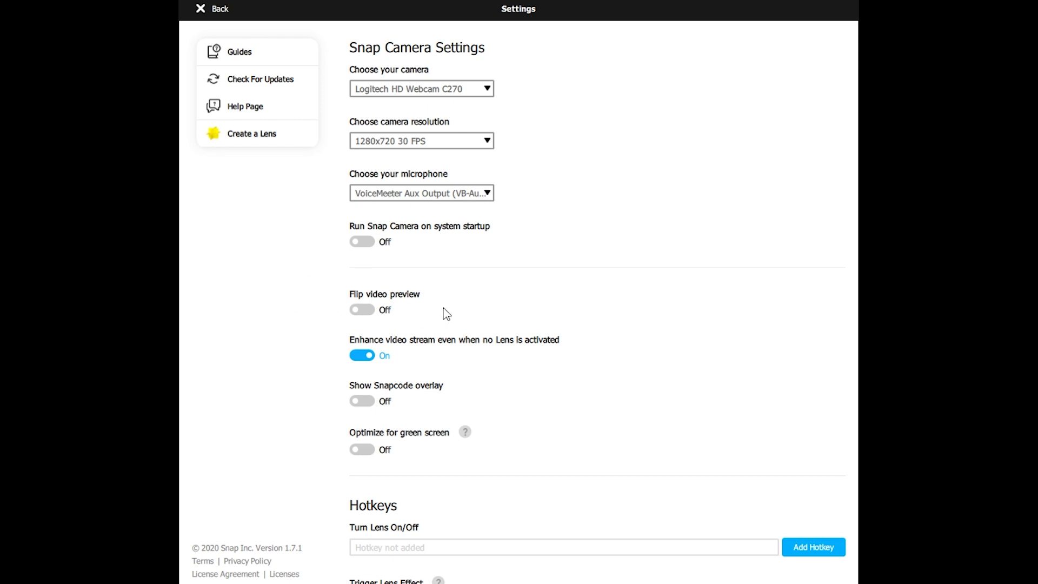
click(217, 13)
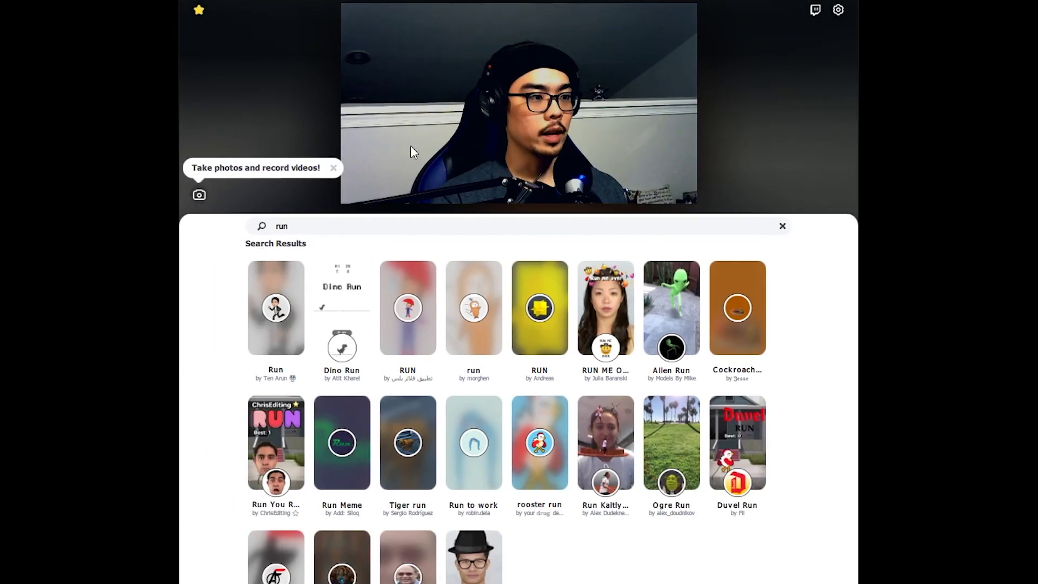
Step: Replace the 'run' lens search with 'flip' and apply the Selfie Flip lens
click(782, 227)
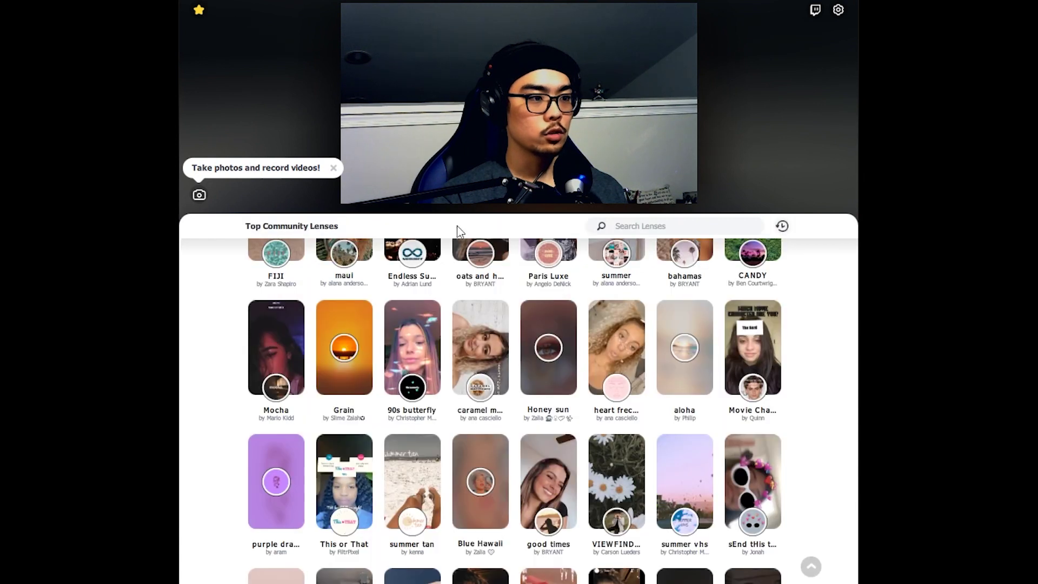
click(671, 227)
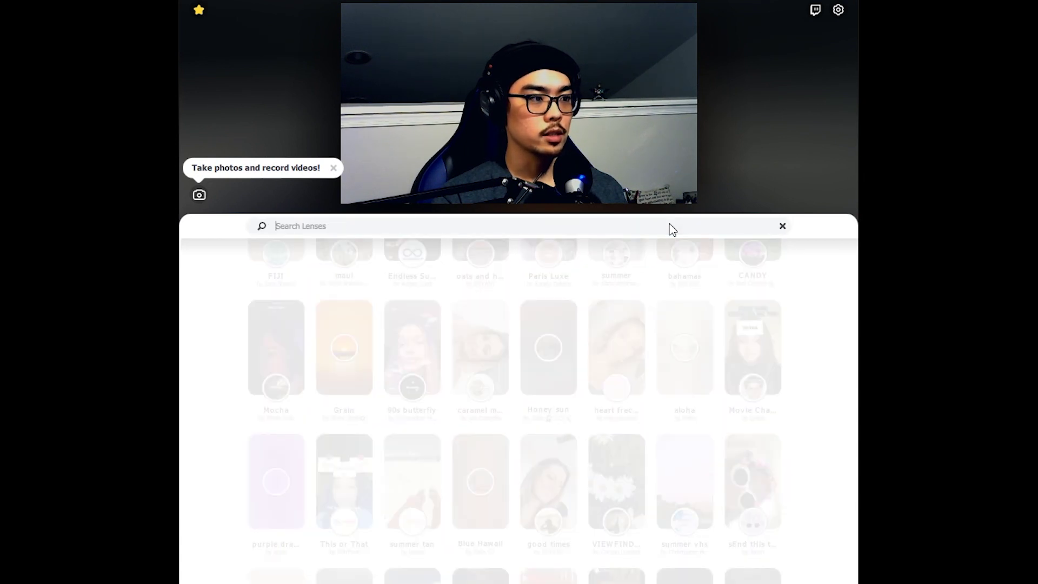
text(flip)
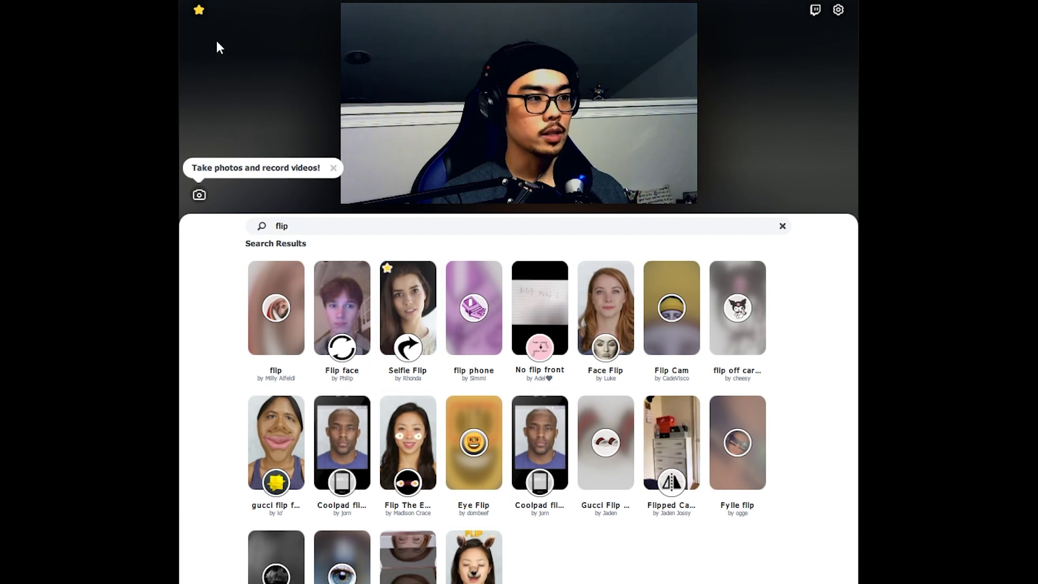
click(407, 316)
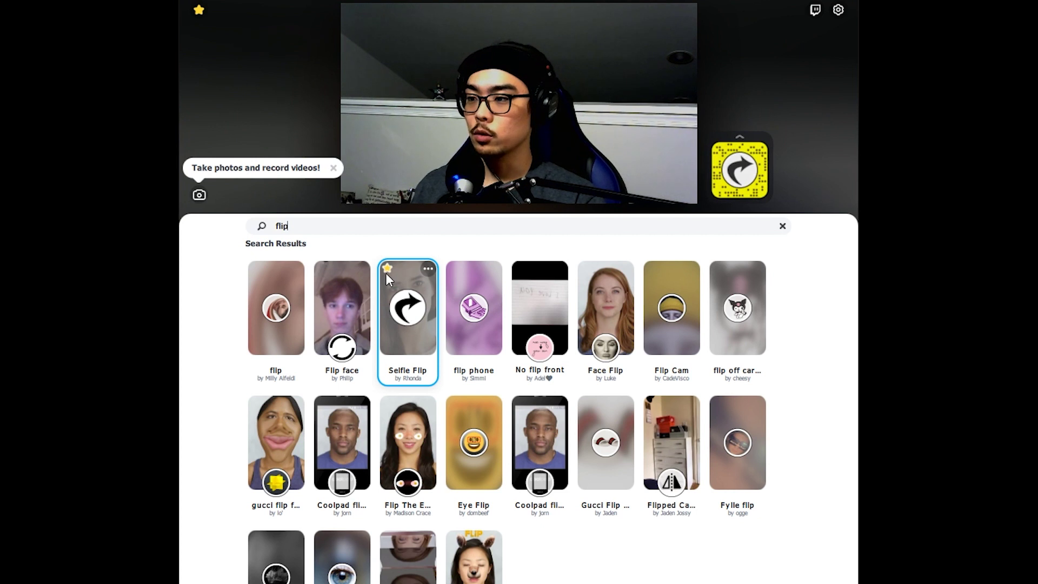
Step: Favourite the flip phone lens, then remove it from the Favorites list and close it
click(454, 268)
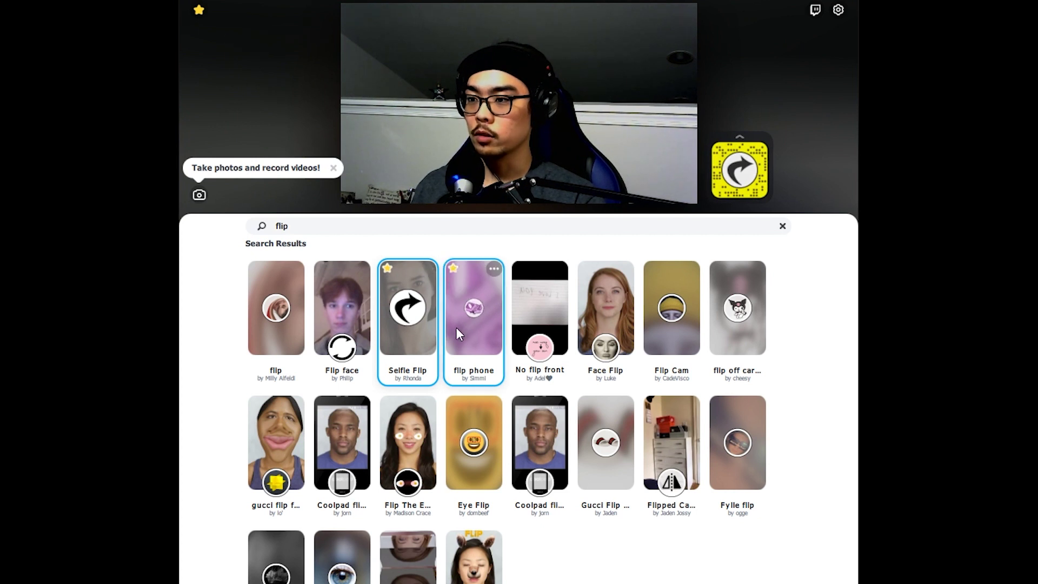
click(199, 10)
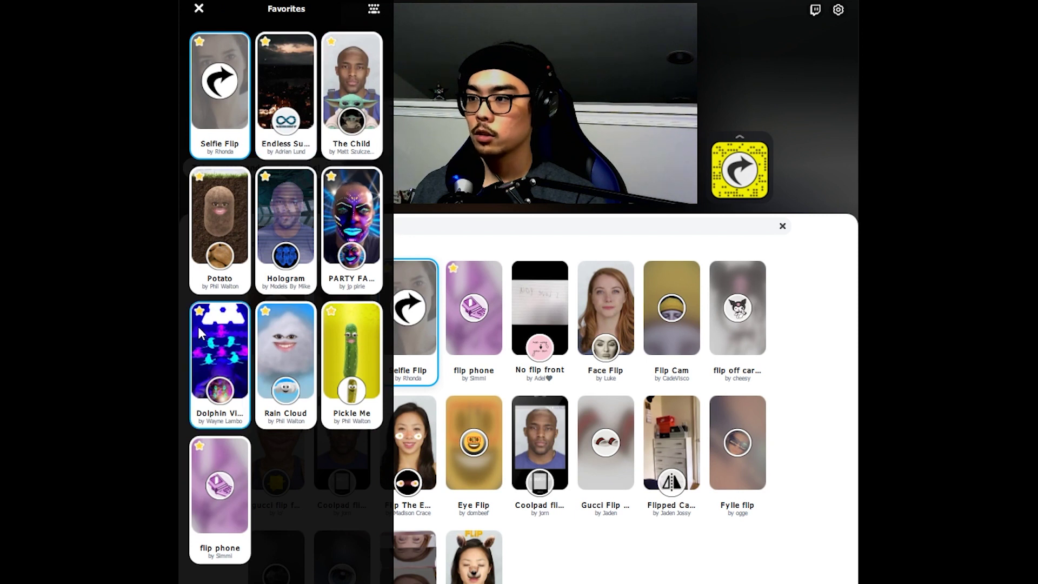
click(200, 445)
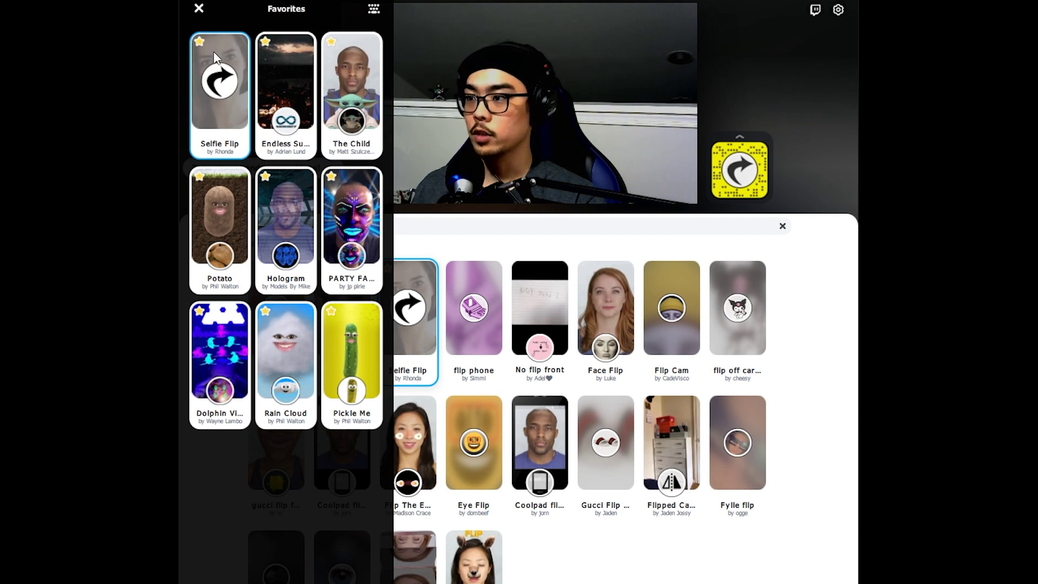
click(453, 47)
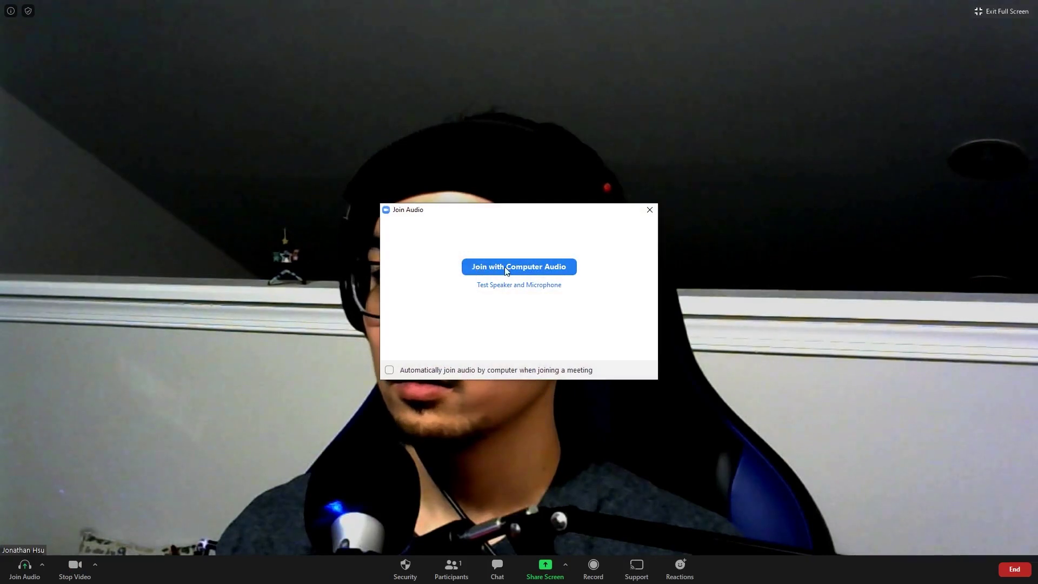
Step: Join the meeting with computer audio and select Snap Camera as the camera
click(506, 267)
key(Escape)
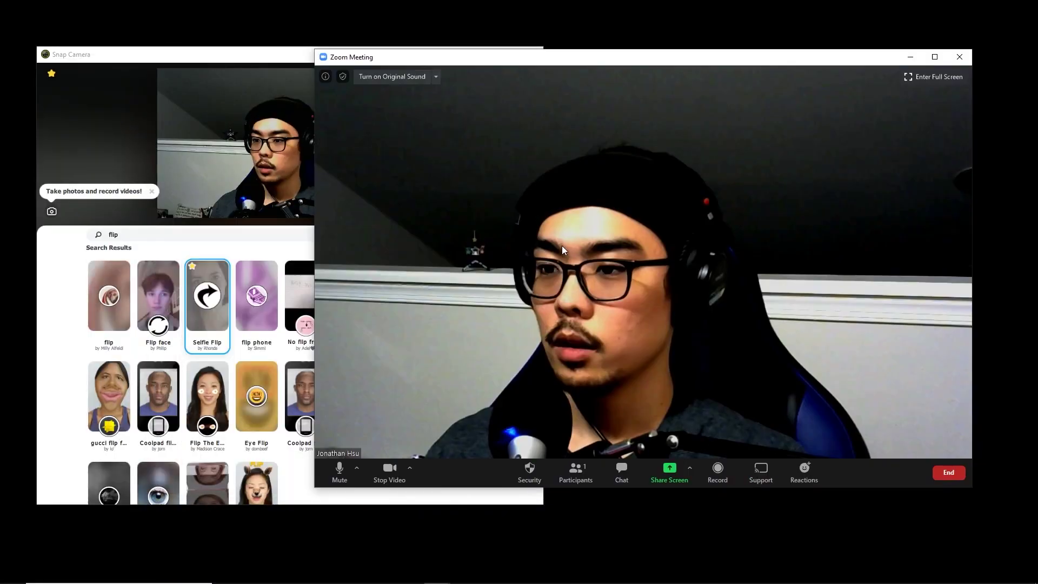
click(410, 468)
click(418, 450)
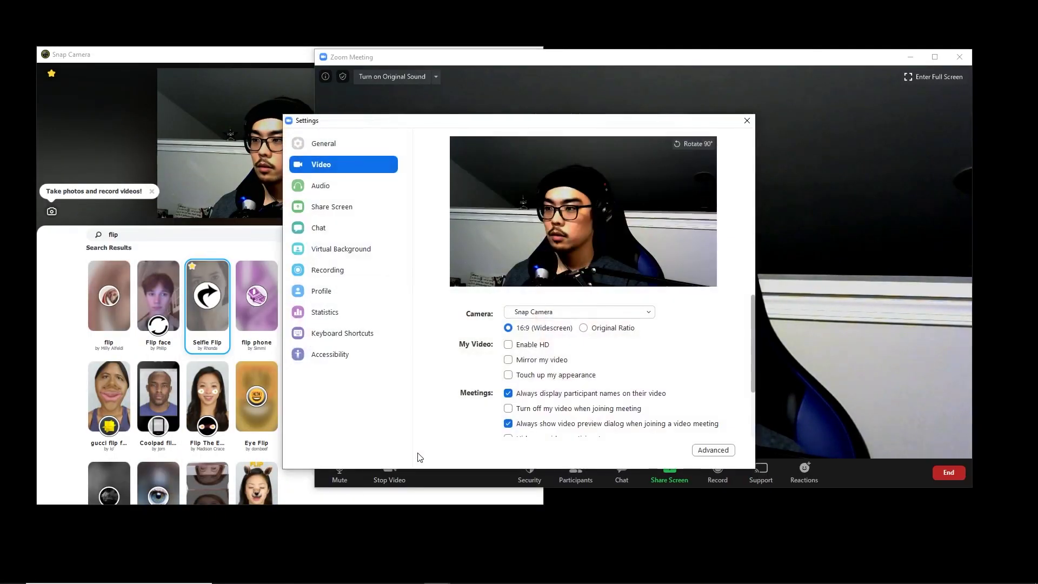
click(542, 317)
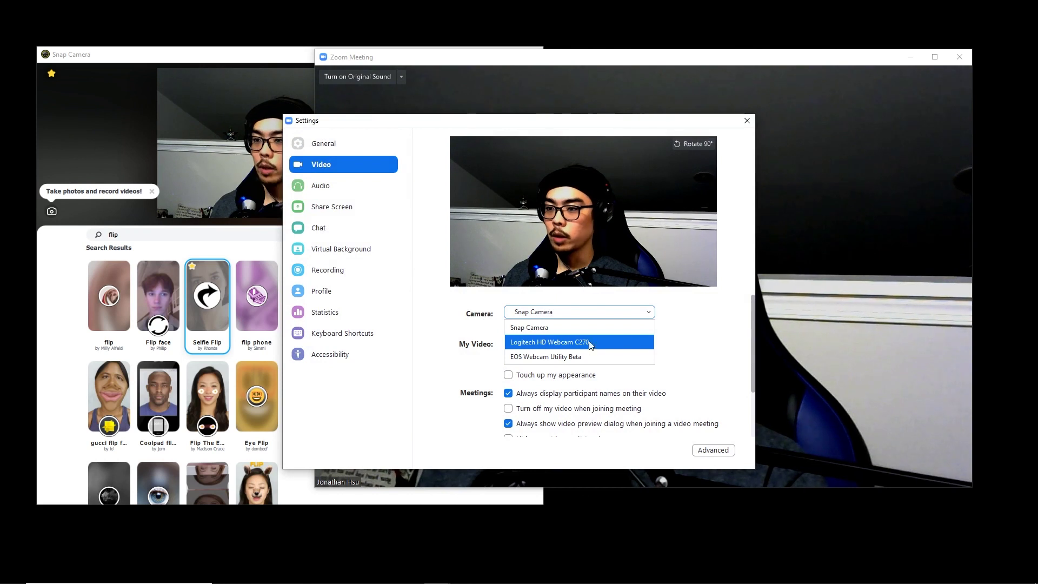
click(529, 328)
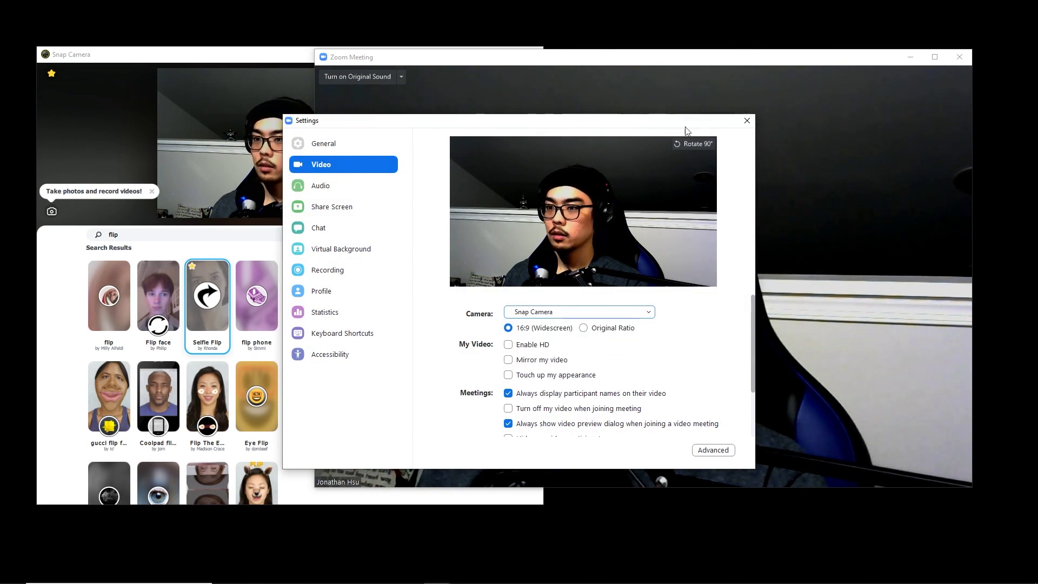
Step: Close Zoom settings and arrange the meeting and Snap Camera windows side by side
click(746, 120)
drag(639, 57, 669, 63)
drag(282, 61, 255, 69)
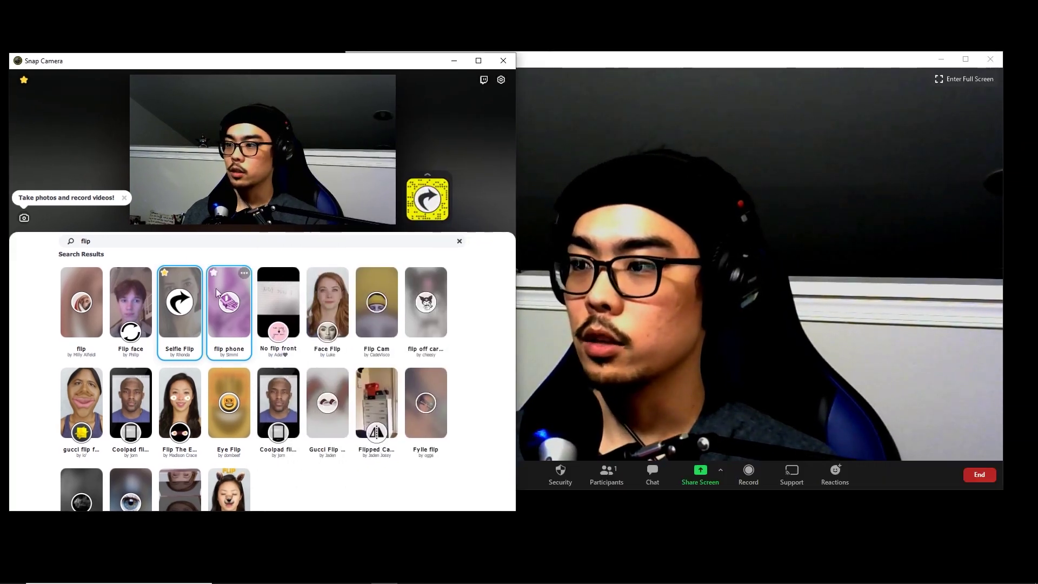
Step: Toggle the Selfie Flip lens off and on, then view it in the Zoom meeting
click(179, 306)
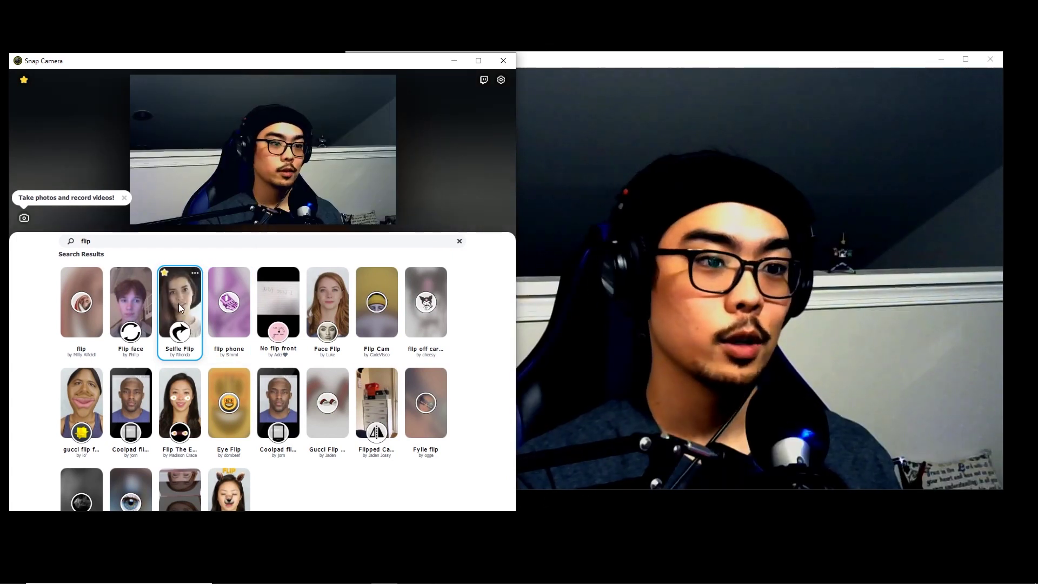
click(178, 303)
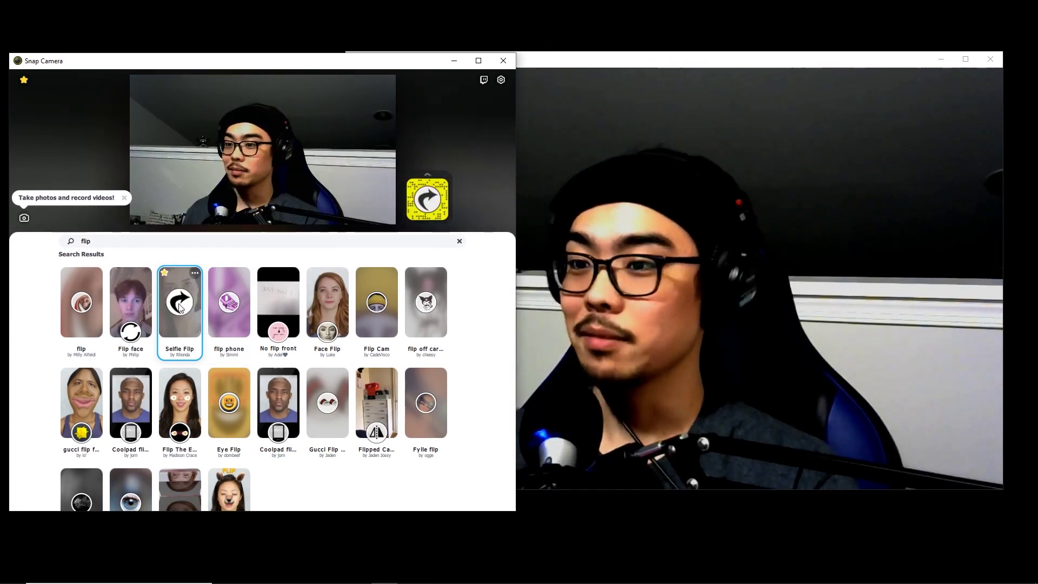
click(644, 244)
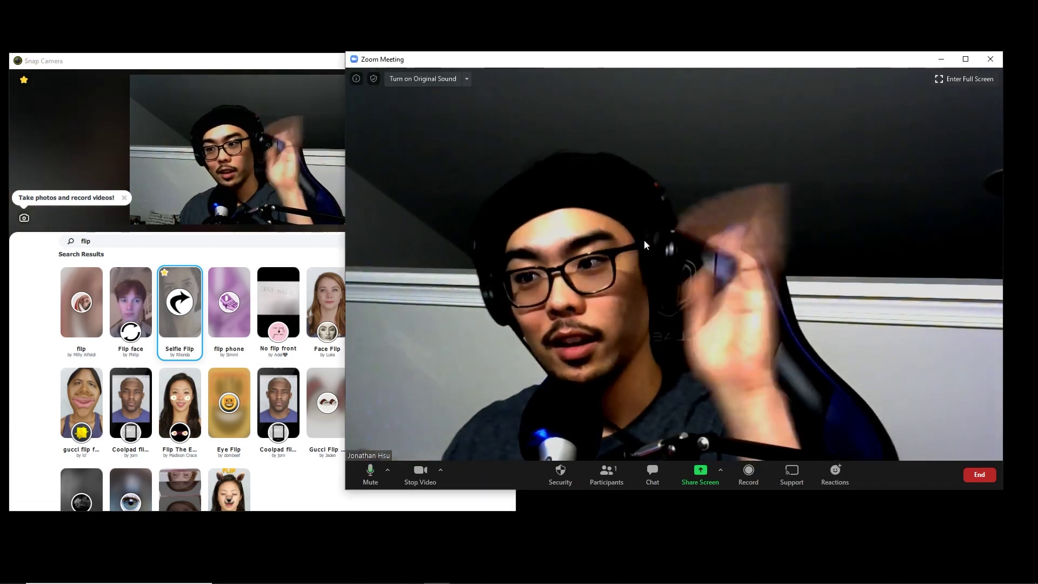
double_click(645, 245)
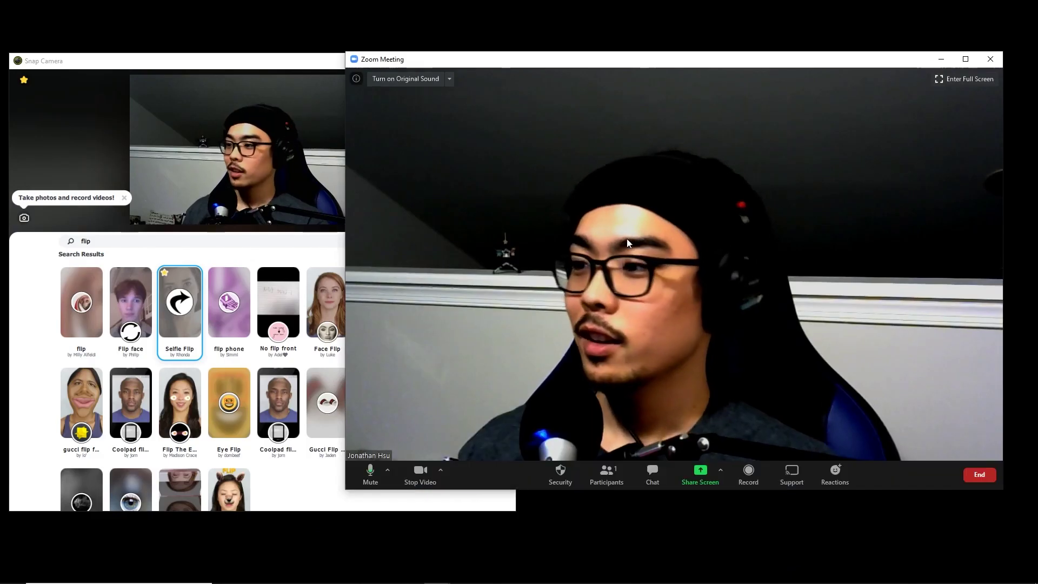
Step: Apply The Child lens from Favorites, then turn it off
click(34, 83)
click(21, 81)
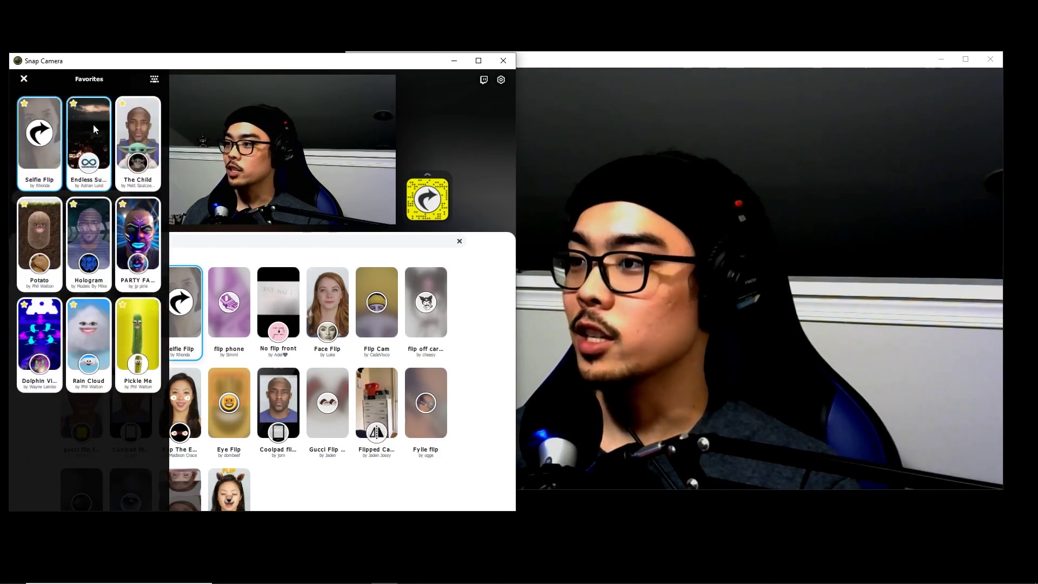
click(123, 134)
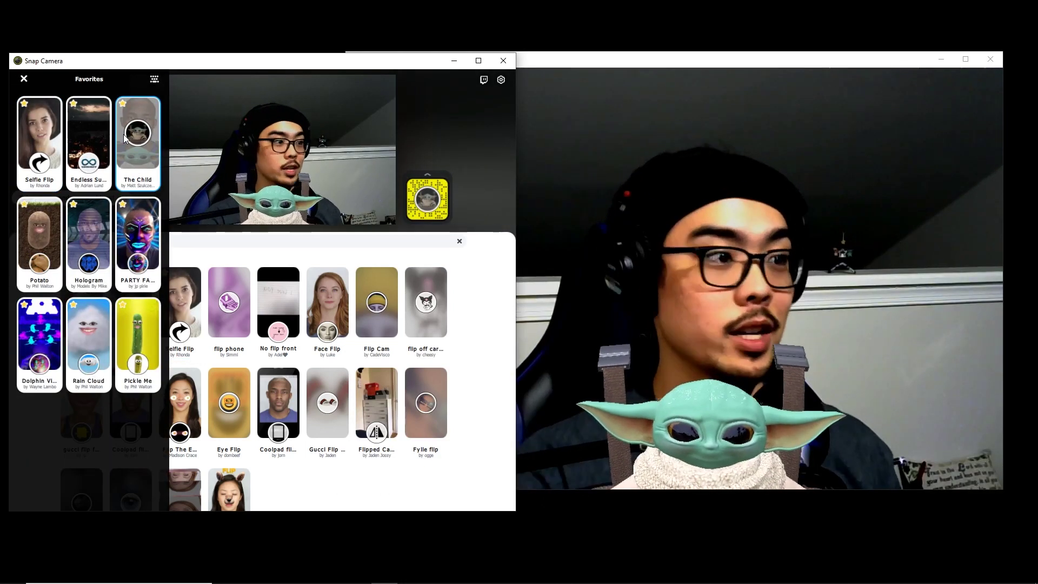
click(136, 136)
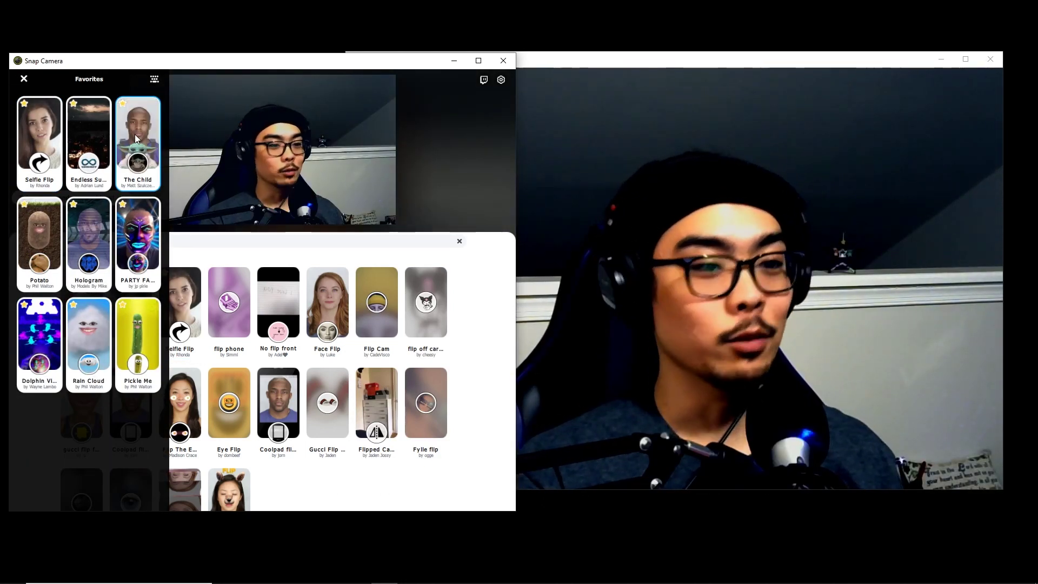